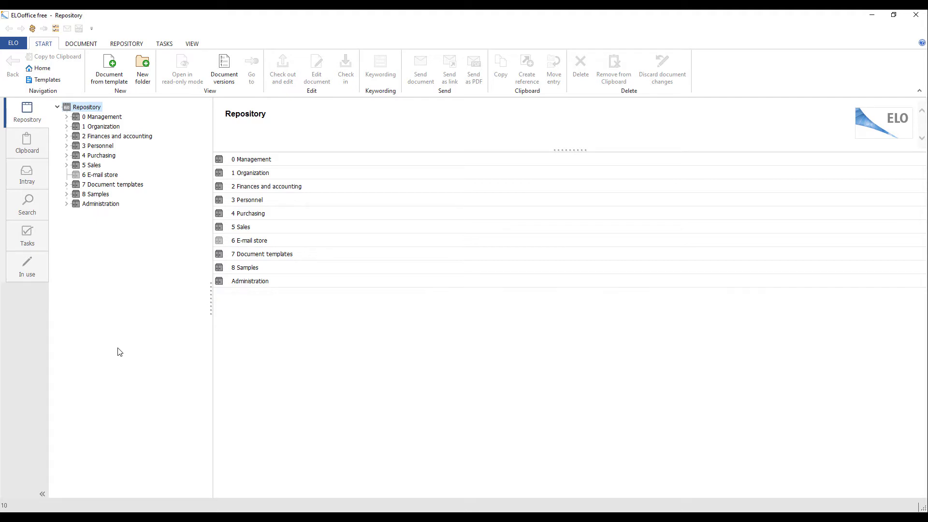
Step: In the Intray, open the Contelo GmbH invoice's keywording form with F3, then close it
{"action": "left_click", "coordinate": [38, 179]}
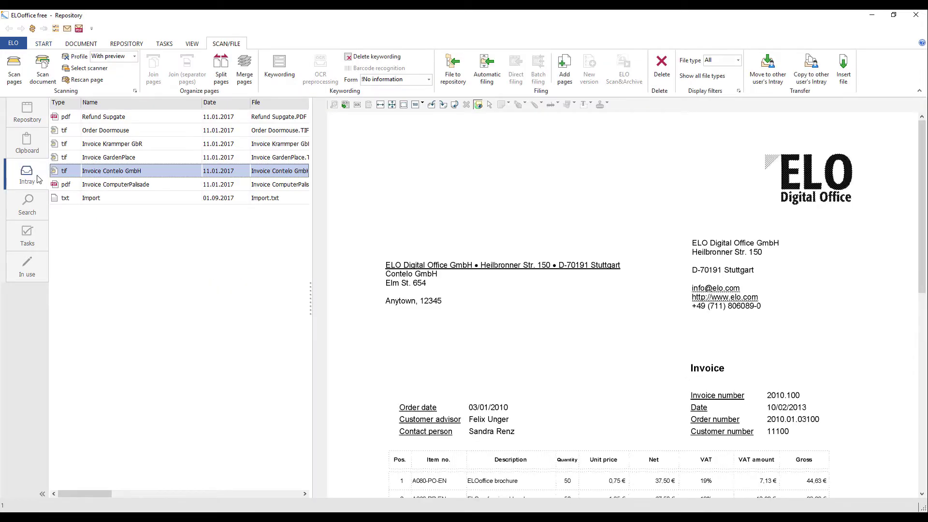
{"action": "key", "text": "F3"}
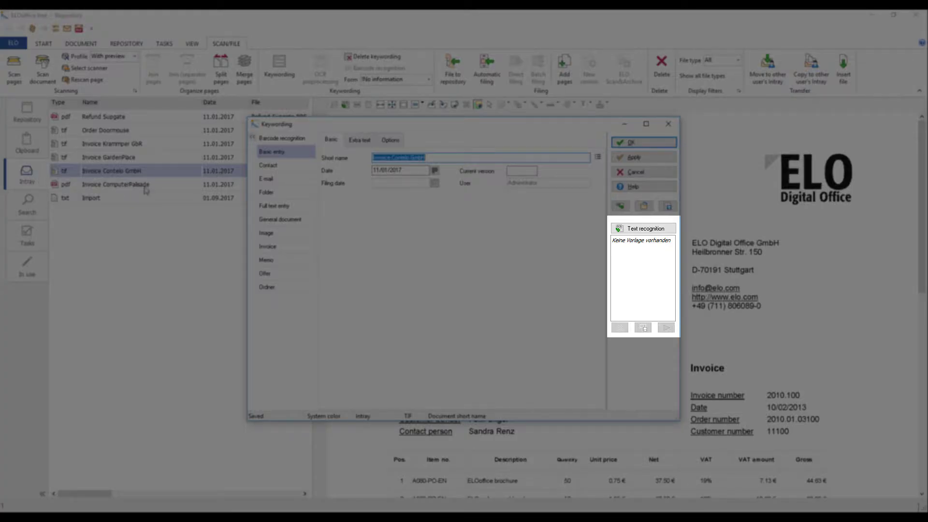
{"action": "left_click", "coordinate": [622, 172]}
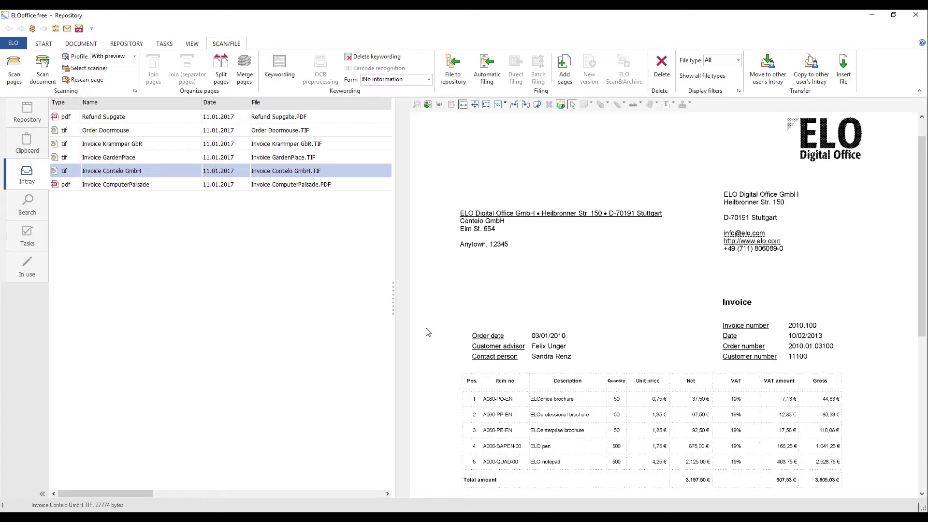
Step: Reopen the Contelo keywording on the Invoice form and enable OCR capture, starting at Short name
{"action": "key", "text": "ctrl+k"}
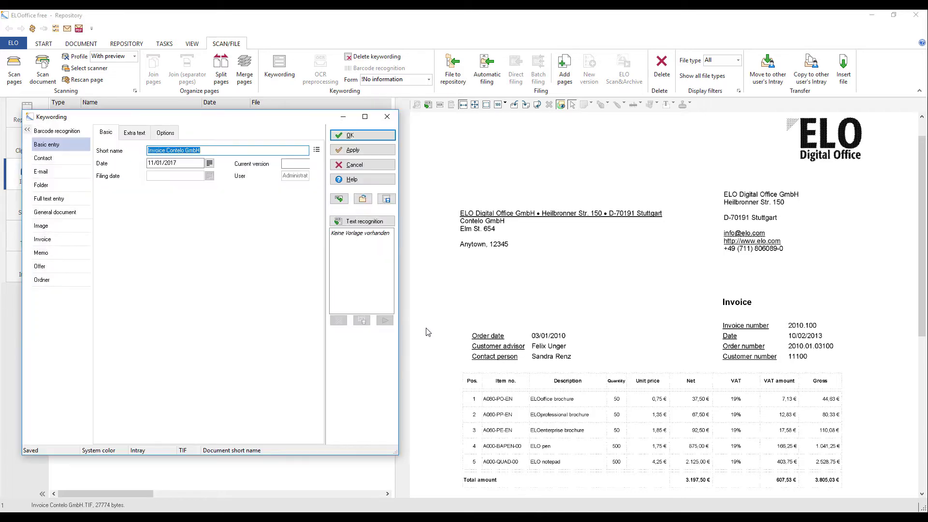
{"action": "left_click", "coordinate": [71, 246]}
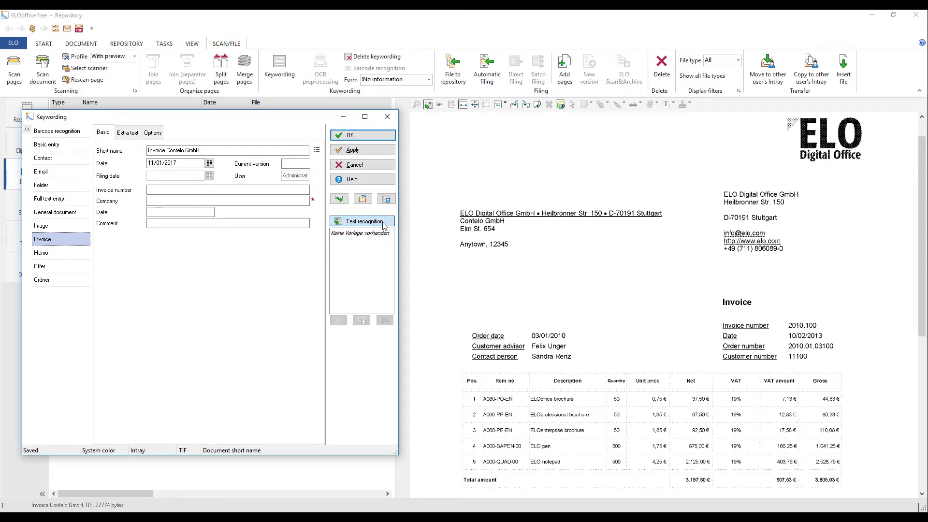
{"action": "left_click", "coordinate": [303, 152]}
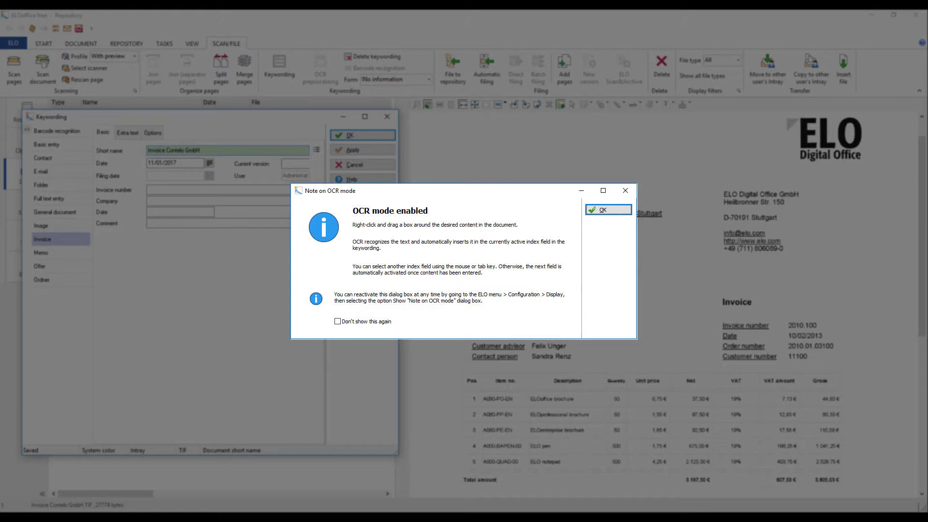
{"action": "key", "text": "Return"}
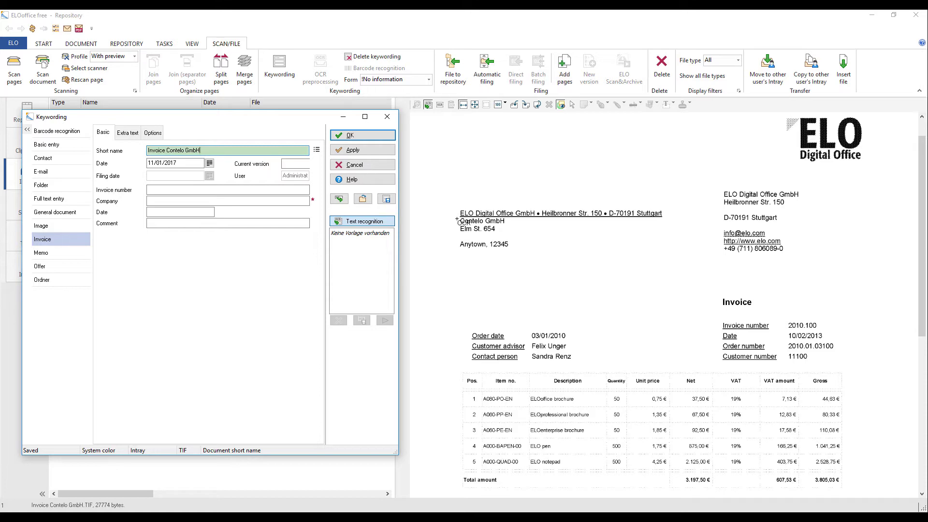
Step: Draw and narrow the OCR box to capture Short name Contelo, Company Contelo GmbH, invoice 2010.100
{"action": "left_click_drag", "start_coordinate": [456, 217], "coordinate": [507, 224]}
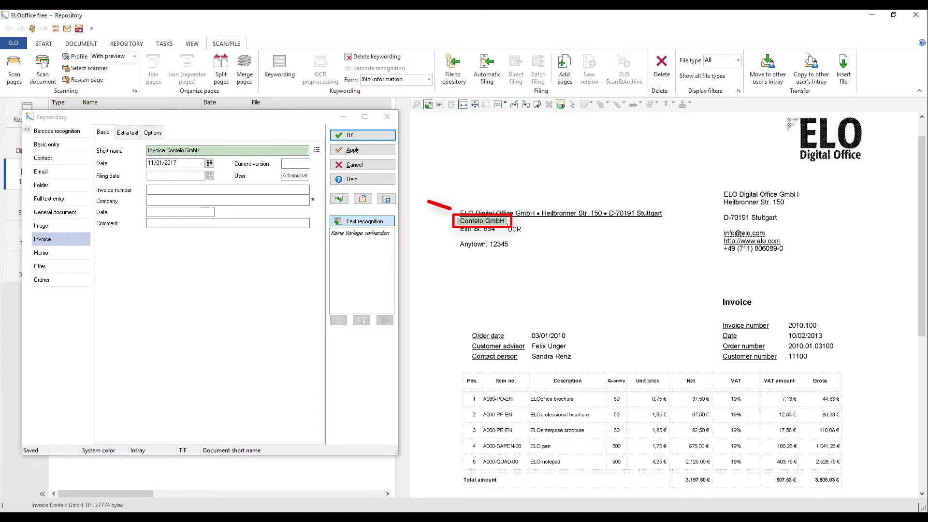
{"action": "left_click_drag", "start_coordinate": [506, 224], "coordinate": [506, 224]}
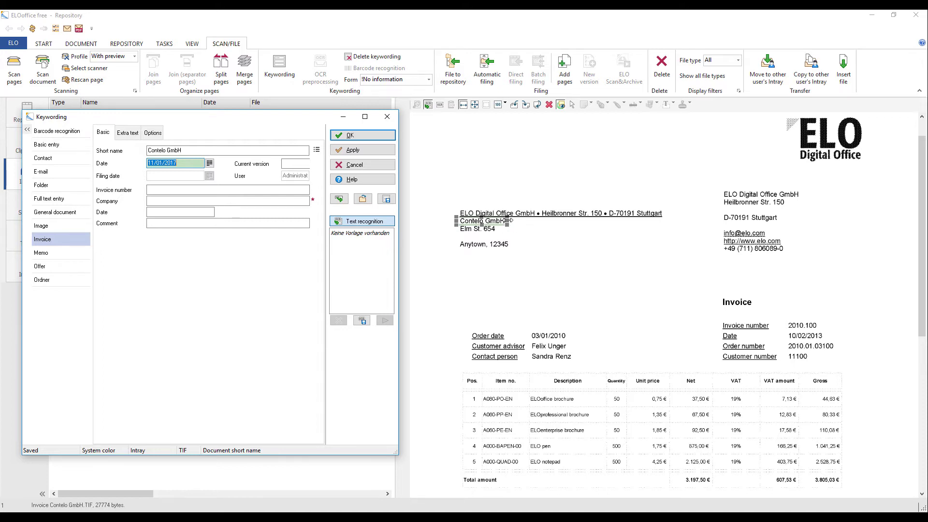
{"action": "left_click_drag", "start_coordinate": [508, 220], "coordinate": [483, 220]}
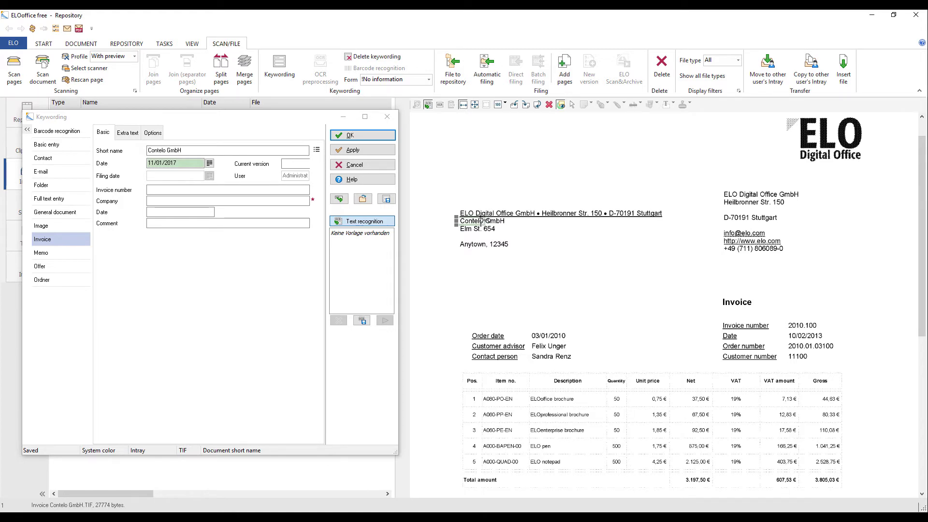
{"action": "left_click_drag", "start_coordinate": [483, 221], "coordinate": [506, 226]}
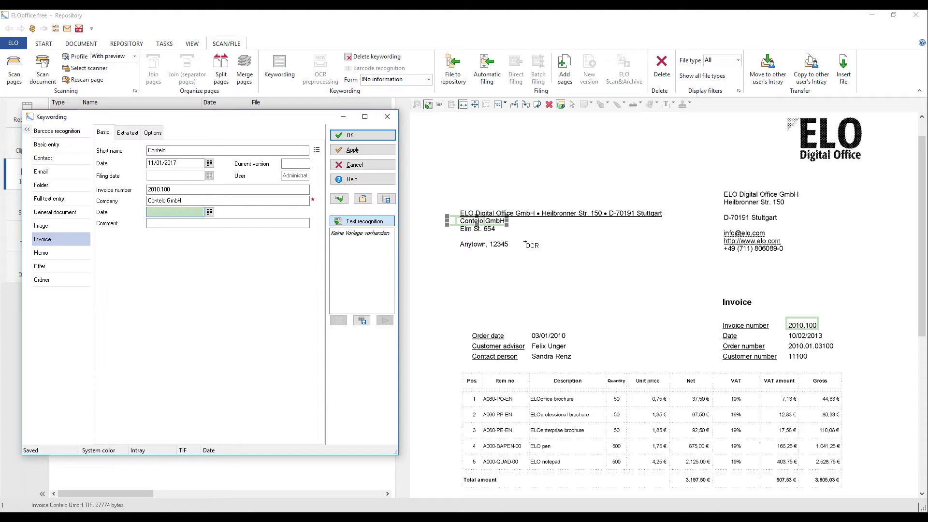
Step: Save the current recognition areas as an OCR template named 'Contelo'
{"action": "left_click", "coordinate": [363, 321]}
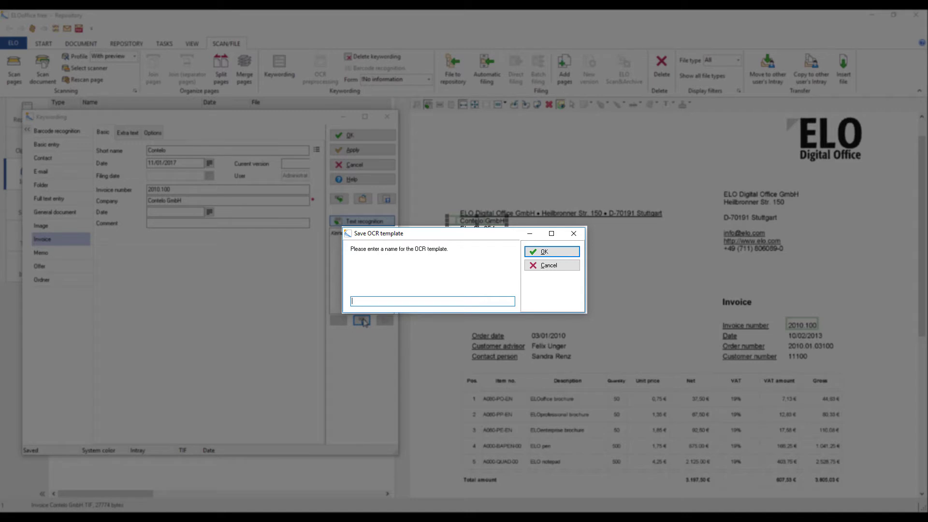
{"action": "type", "text": "Contelo"}
{"action": "key", "text": "Return"}
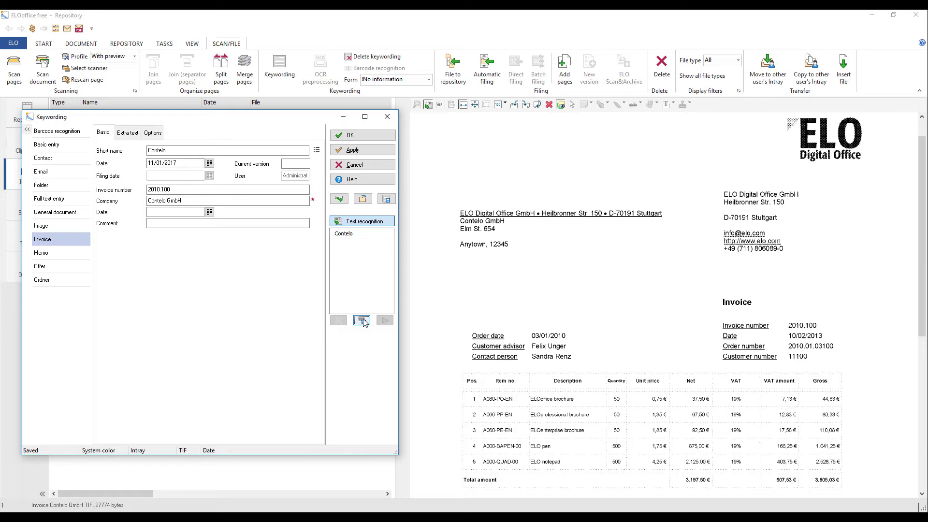
Step: Save the Contelo keywording and bring up the context menu for Invoice Krammper GbR
{"action": "left_click", "coordinate": [366, 136]}
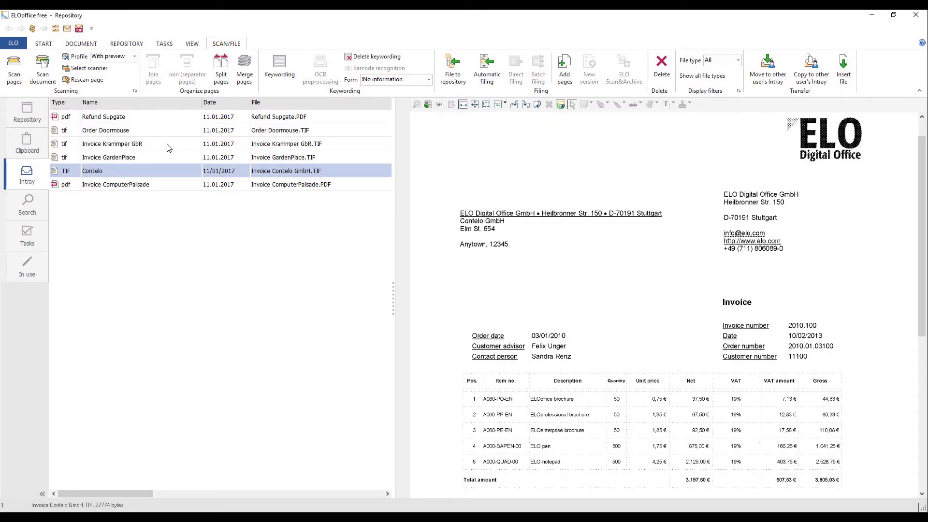
{"action": "right_click", "coordinate": [168, 147]}
{"action": "left_click", "coordinate": [169, 147]}
{"action": "right_click", "coordinate": [167, 143]}
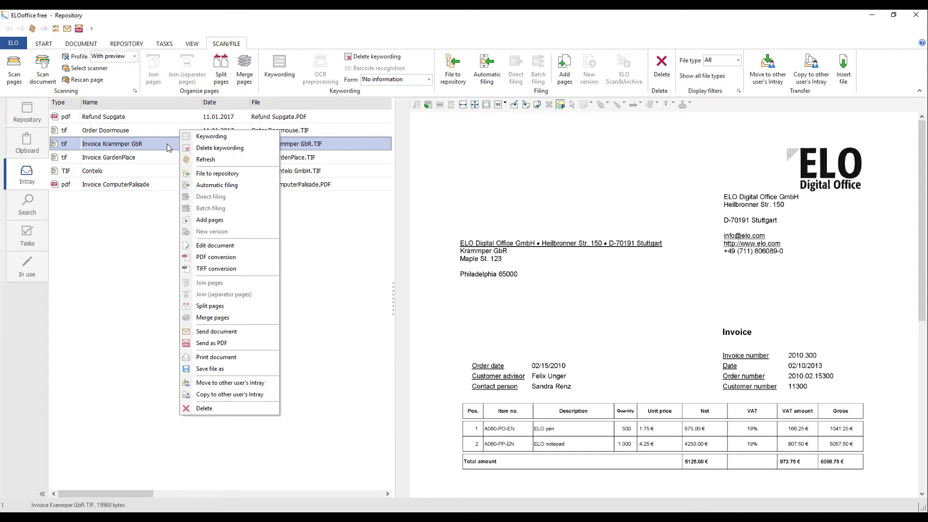
Step: Keyword the Krammper invoice with the Invoice form and Contelo template, tightening the zone around Krammper GbR
{"action": "left_click", "coordinate": [208, 136]}
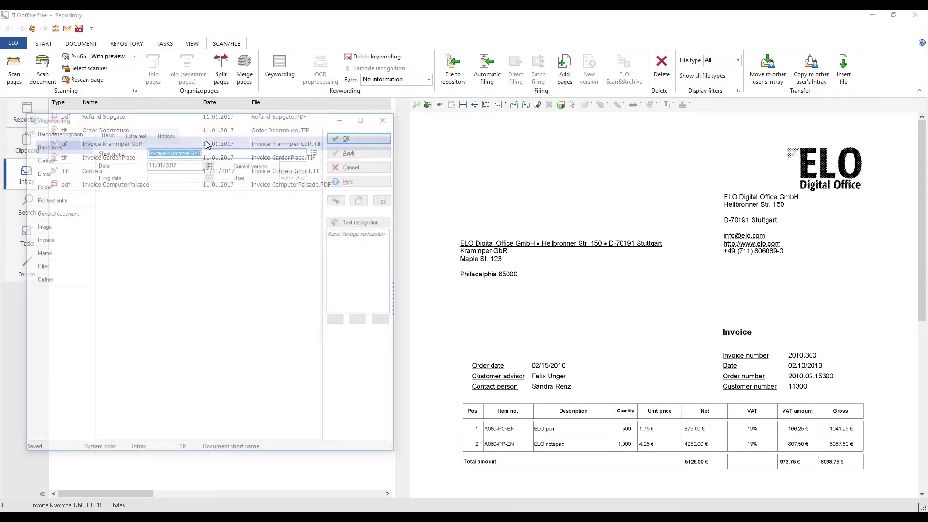
{"action": "left_click", "coordinate": [69, 241]}
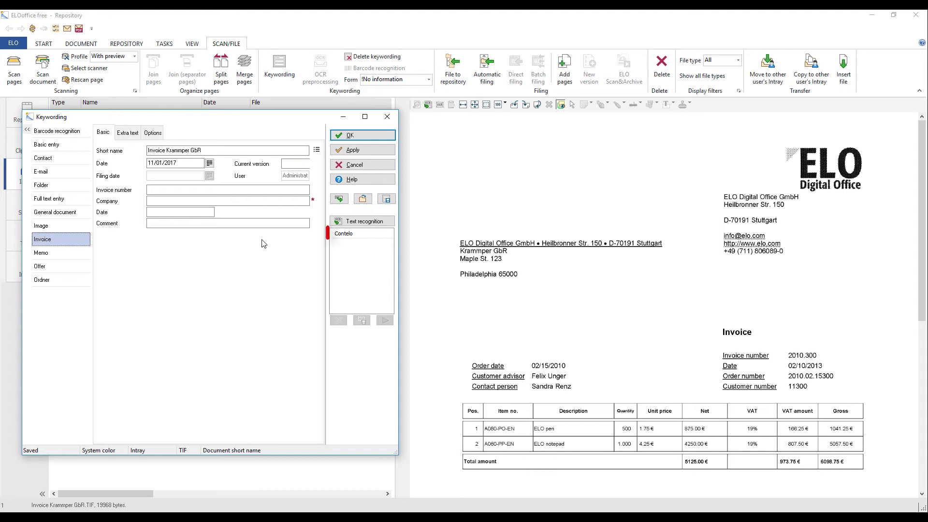
{"action": "left_click", "coordinate": [363, 234]}
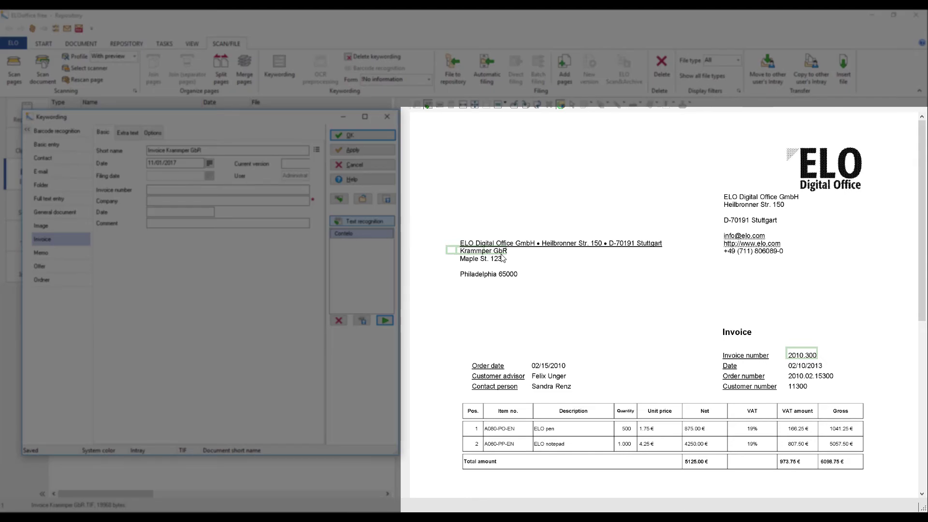
{"action": "left_click", "coordinate": [492, 251]}
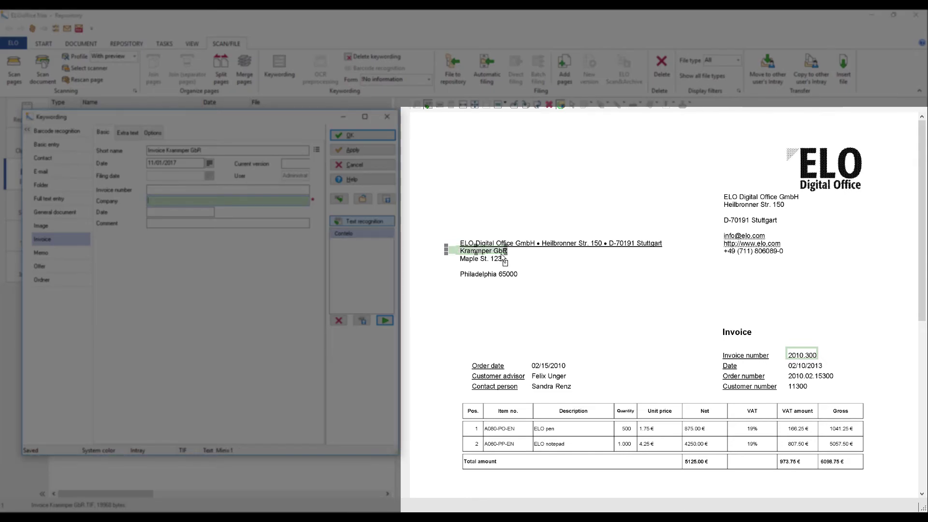
{"action": "left_click", "coordinate": [508, 251]}
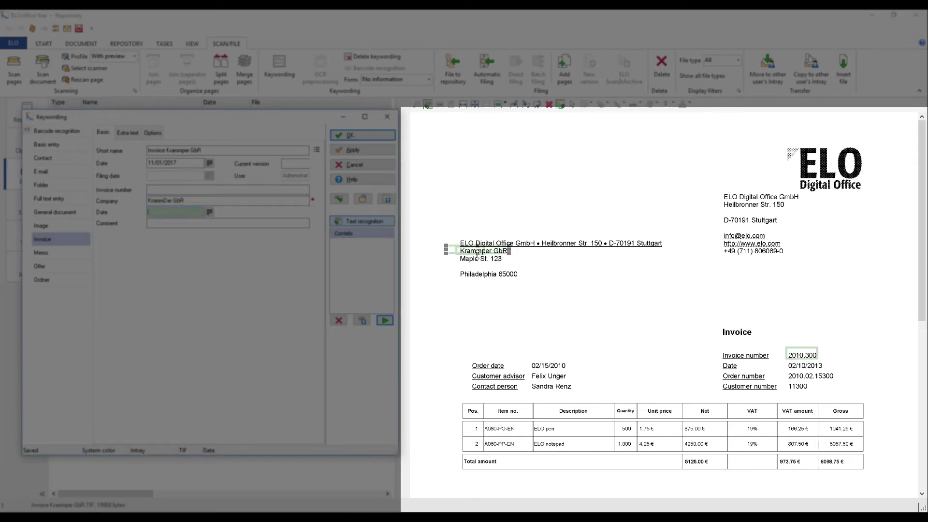
{"action": "left_click_drag", "start_coordinate": [444, 246], "coordinate": [457, 248]}
{"action": "left_click", "coordinate": [485, 256]}
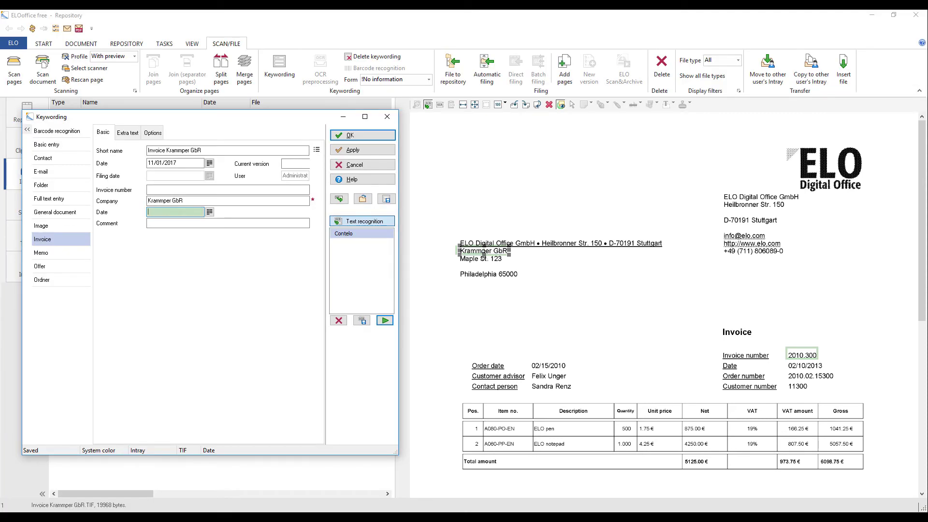
Step: Complete the index fields, giving Short name Krammper and invoice number 2010.300
{"action": "left_click", "coordinate": [385, 321]}
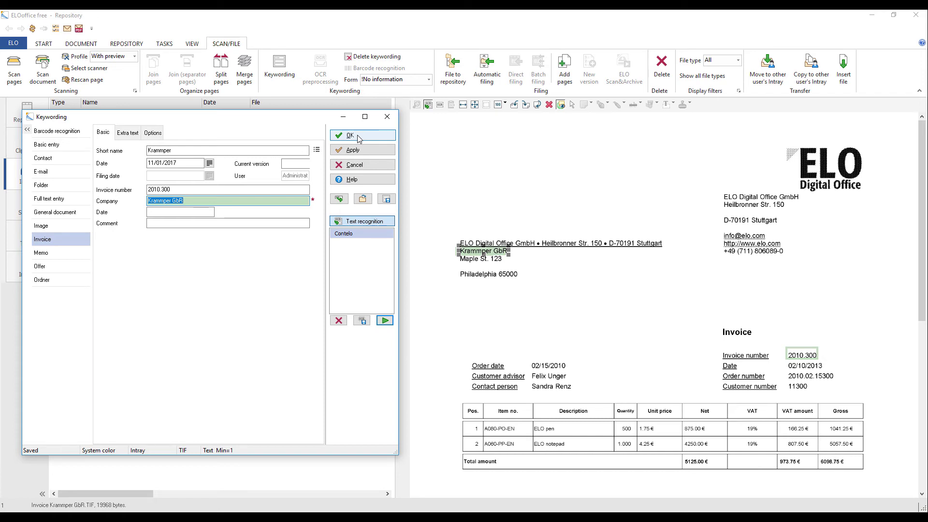
Step: Confirm the Krammper keywording and save its areas as a new OCR template named 'Krammper'
{"action": "left_click", "coordinate": [358, 134]}
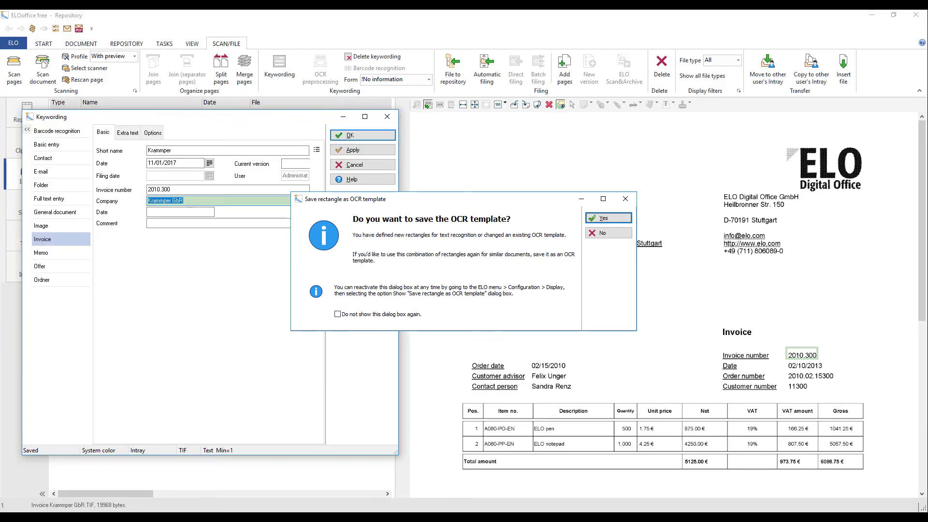
{"action": "key", "text": "Return"}
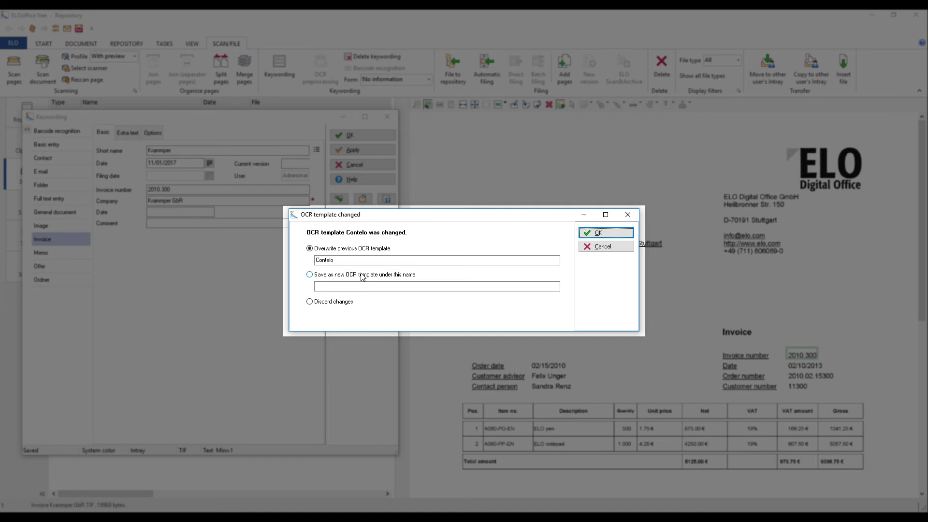
{"action": "left_click", "coordinate": [345, 276]}
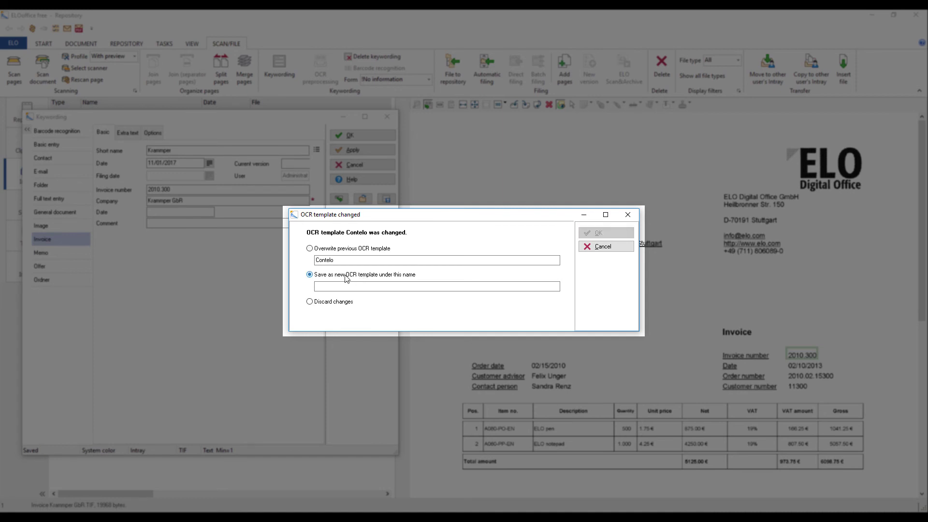
{"action": "left_click", "coordinate": [340, 286]}
{"action": "type", "text": "Kramper"}
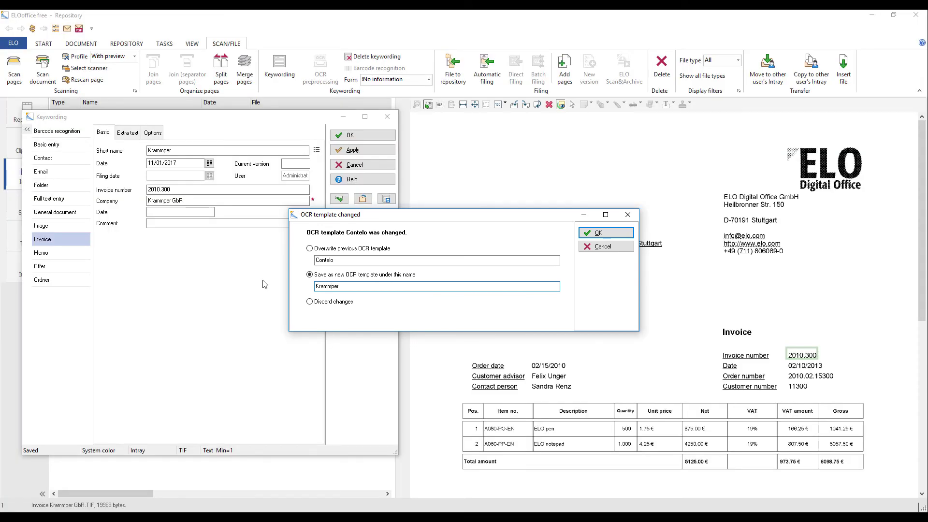
{"action": "left_click", "coordinate": [601, 234]}
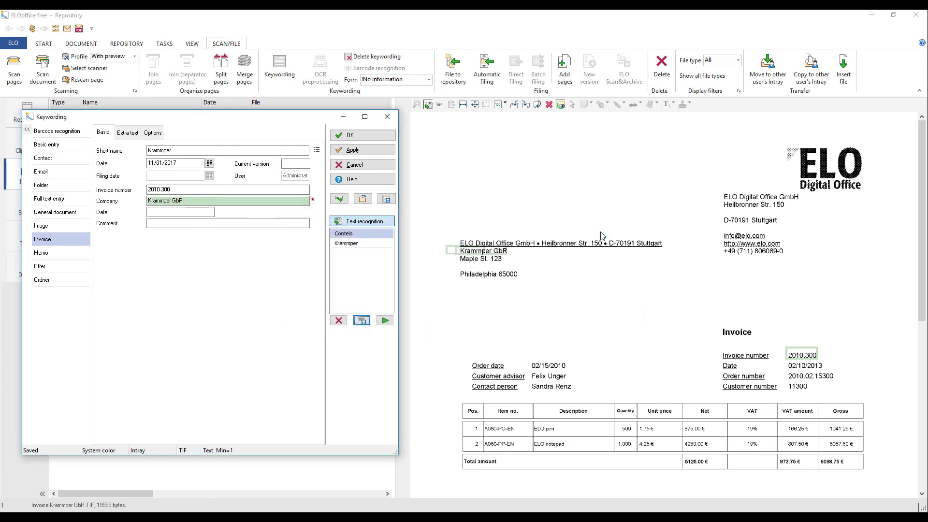
Step: Close the keywording with OK so the Intray entry reads Krammper, dated 11/01/2017
{"action": "left_click", "coordinate": [350, 136]}
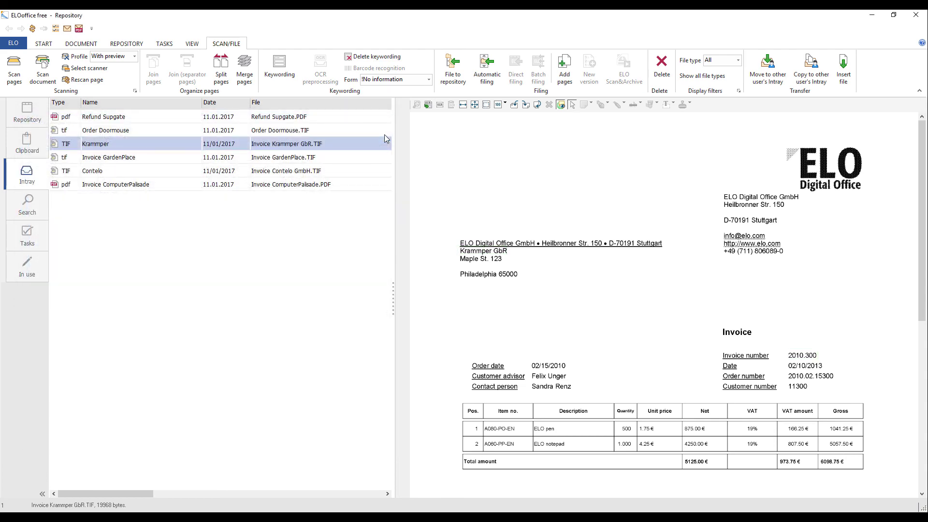